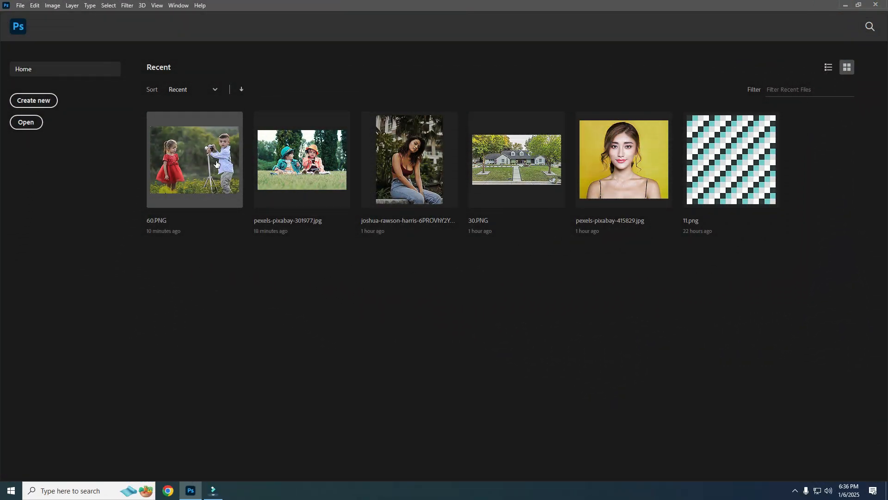
Open the recent image 60.PNG for editing
click(216, 163)
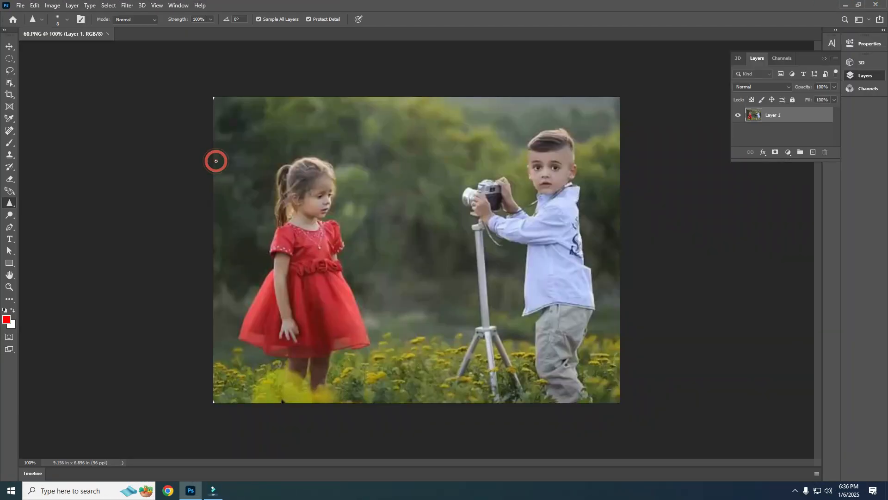
key(ctrl+plus)
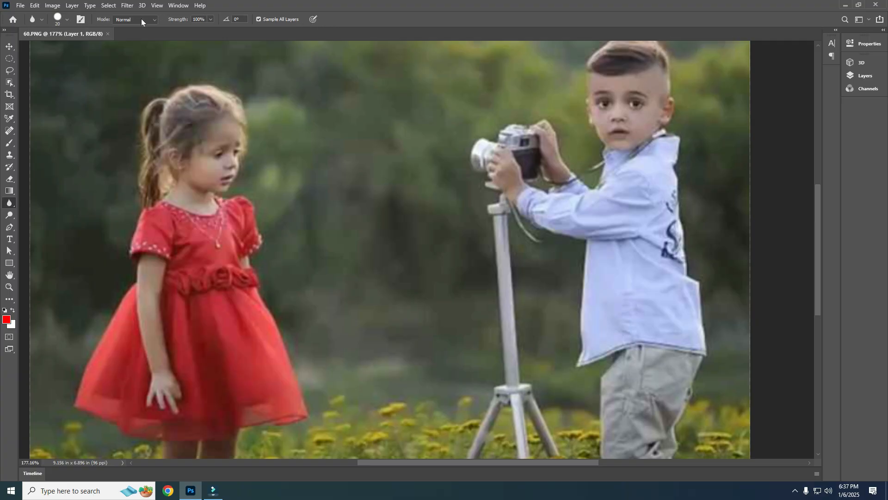
Set the Blur tool's brush size to 80 px
click(68, 19)
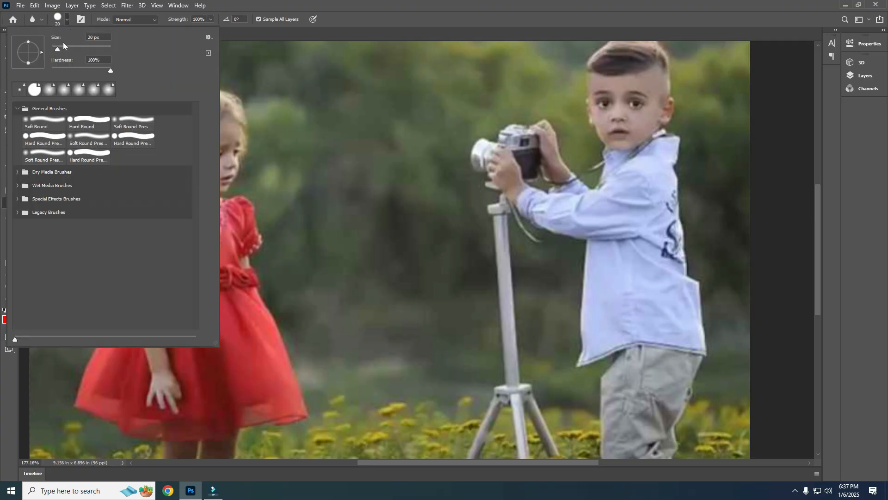
mouse_move(58, 49)
mouse_down()
mouse_move(72, 48)
mouse_move(57, 49)
mouse_up()
key(Return)
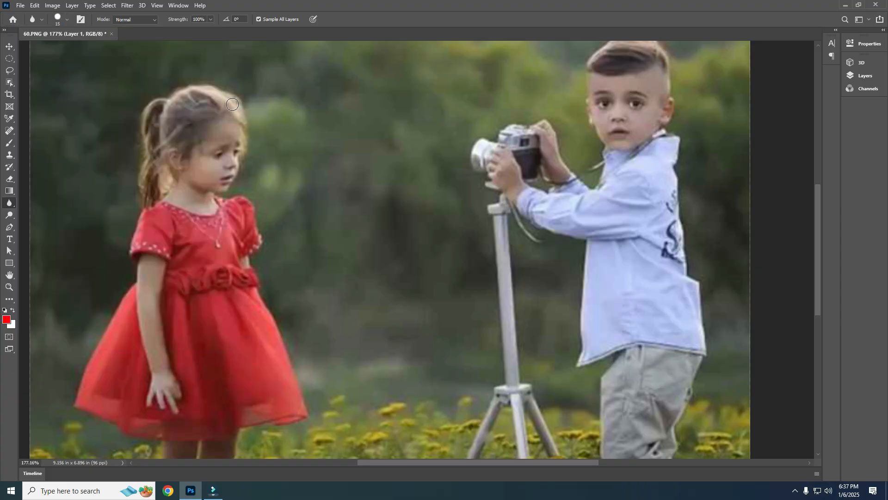
key(bracketleft)
key(bracketright)
key(bracketright)
key(bracketright)
key(bracketright)
key(bracketright)
key(bracketright)
key(bracketright)
key(bracketright)
Try blurring the boy's face directly on the photo layer, and undo the blur
scroll(429, 207, down, 2)
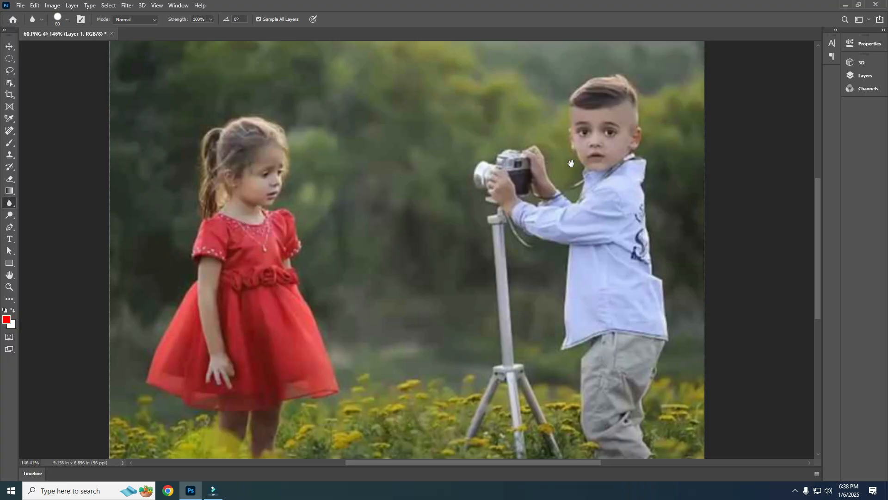
drag(572, 164, 652, 186)
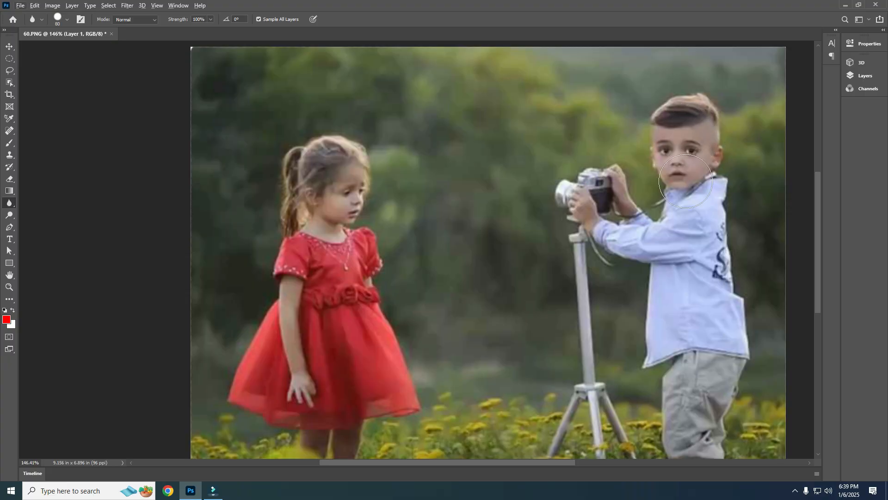
scroll(686, 183, up, 2)
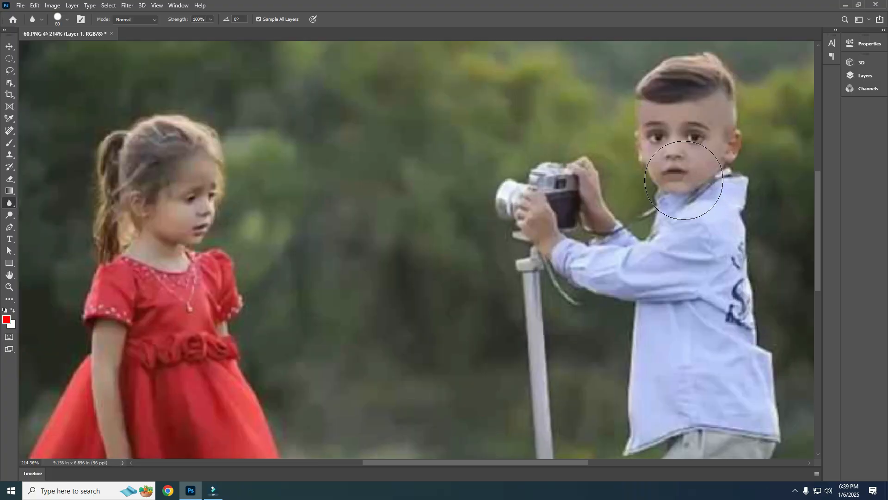
drag(625, 168, 456, 230)
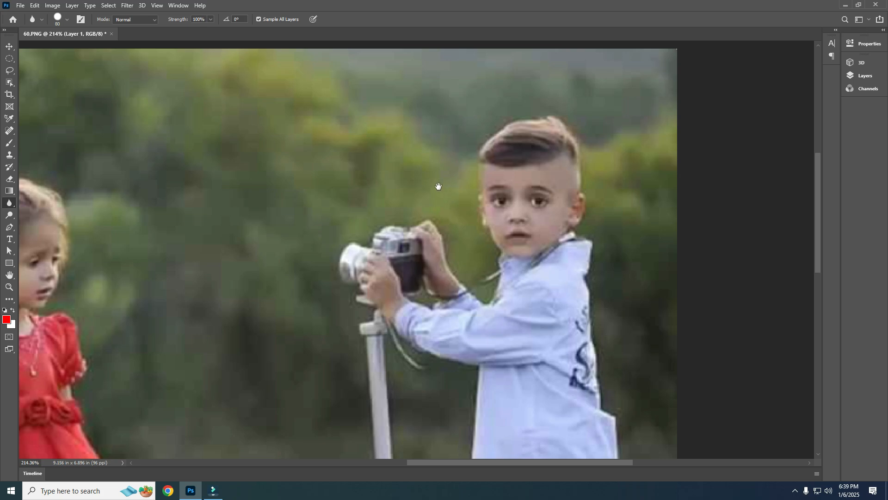
mouse_move(515, 187)
mouse_down()
mouse_move(448, 194)
mouse_move(476, 204)
mouse_up()
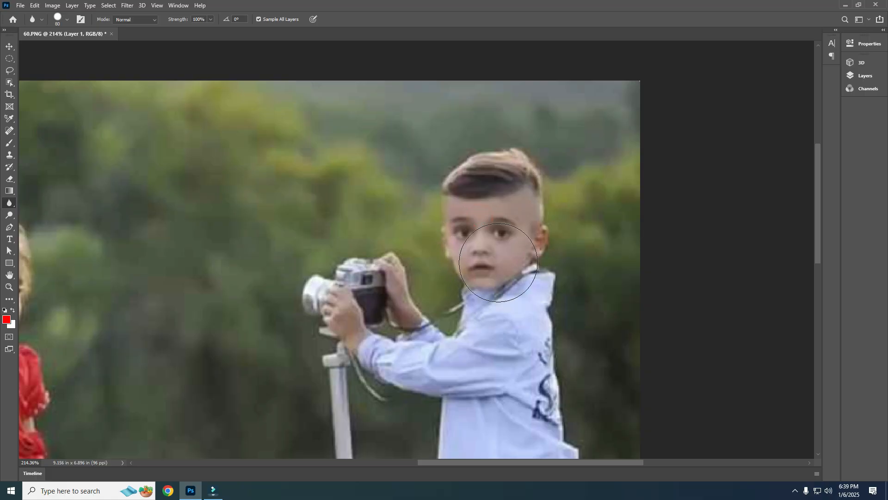
mouse_move(504, 223)
mouse_down()
mouse_move(482, 243)
mouse_move(493, 285)
mouse_move(487, 216)
mouse_move(459, 241)
mouse_move(484, 306)
mouse_move(501, 307)
mouse_move(506, 291)
mouse_move(490, 246)
mouse_up()
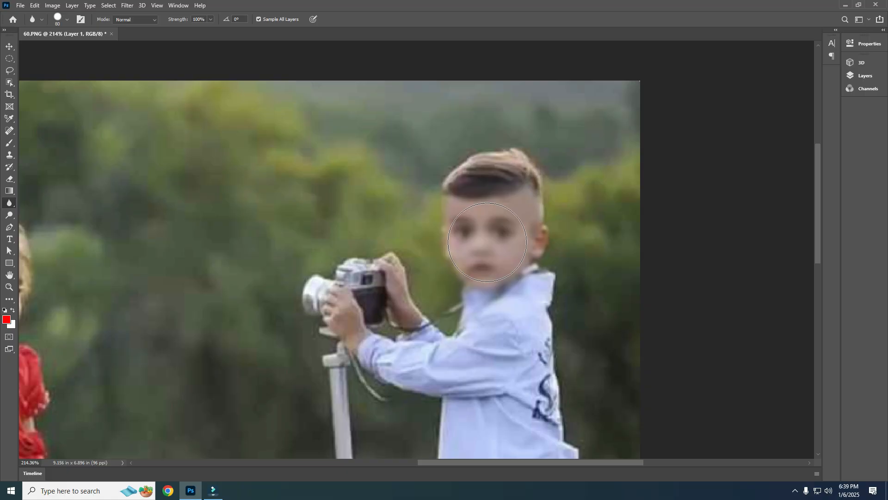
key(ctrl+z)
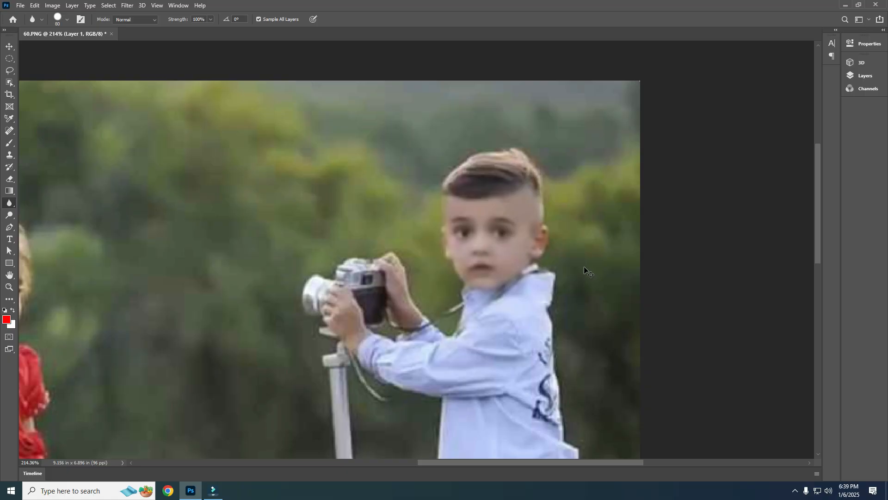
Add a new layer, blur the boy's face on it, and toggle the layer's visibility to compare with the original
click(865, 75)
click(813, 153)
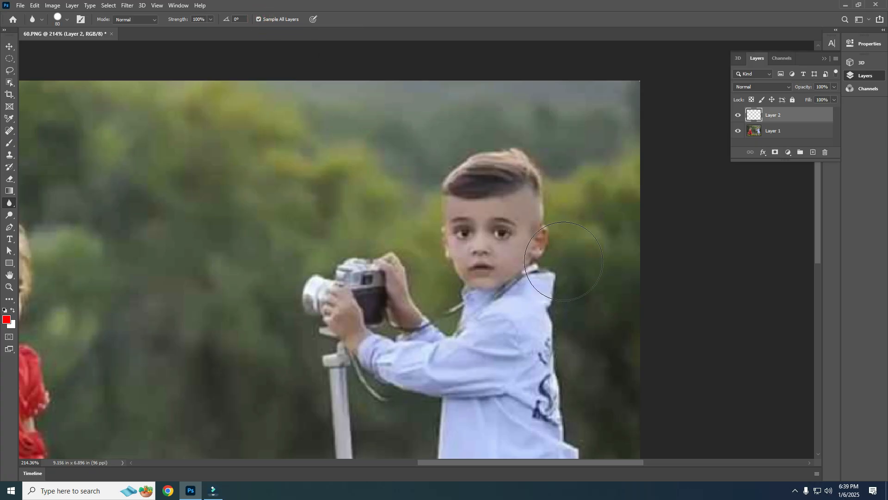
mouse_move(498, 215)
mouse_down()
mouse_move(483, 252)
mouse_move(497, 265)
mouse_move(518, 233)
mouse_move(488, 209)
mouse_move(467, 246)
mouse_move(483, 273)
mouse_move(510, 220)
mouse_move(474, 222)
mouse_move(474, 273)
mouse_move(494, 249)
mouse_move(482, 284)
mouse_move(504, 315)
mouse_move(492, 258)
mouse_up()
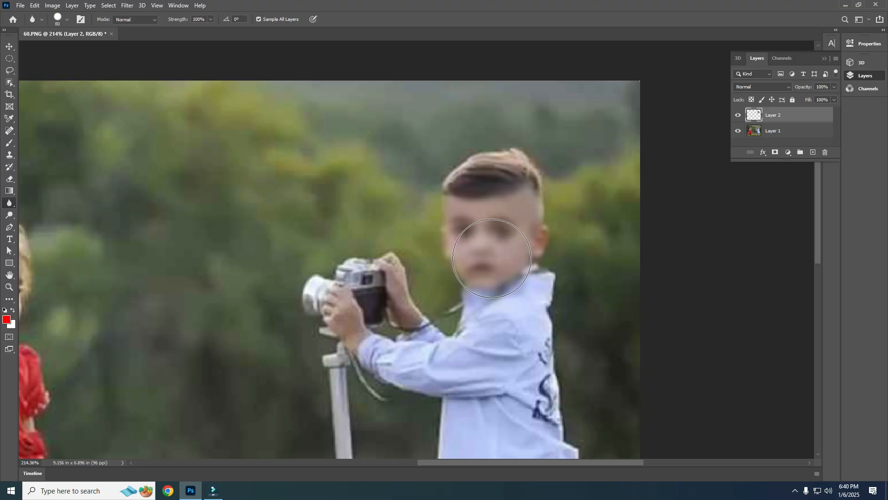
click(738, 115)
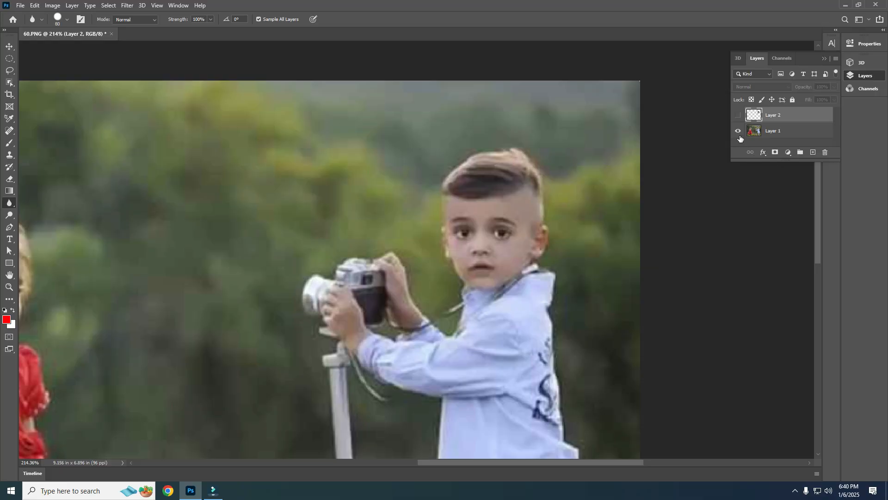
click(738, 114)
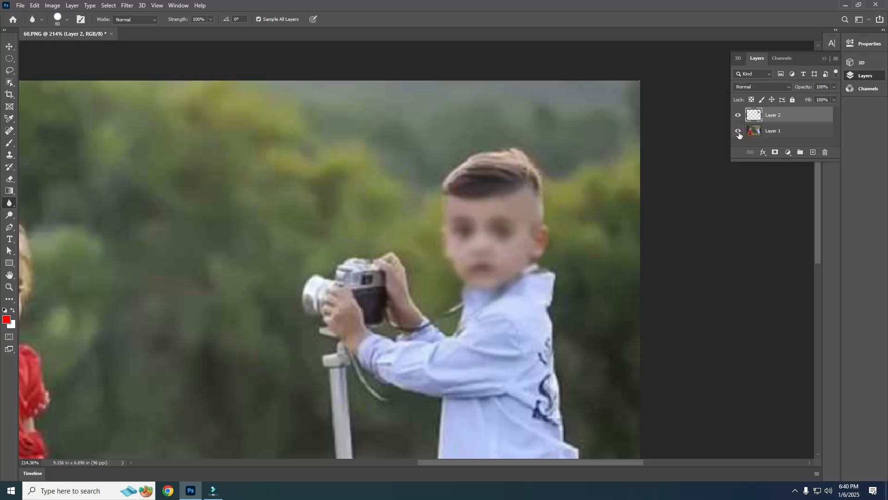
Blur the girl's face on the separate layer and toggle its visibility to compare with the original
drag(245, 266, 597, 183)
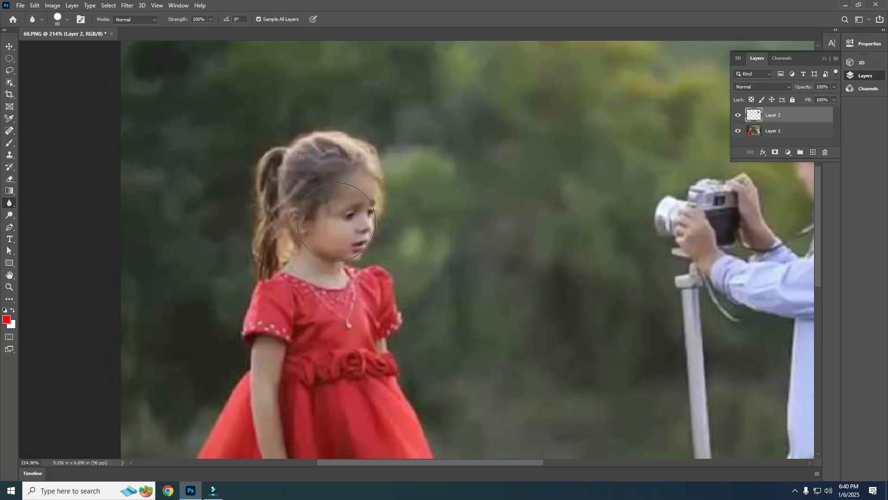
mouse_move(347, 222)
mouse_down()
mouse_move(343, 202)
mouse_move(326, 225)
mouse_move(335, 251)
mouse_move(364, 225)
mouse_move(348, 190)
mouse_move(330, 232)
mouse_move(336, 264)
mouse_move(350, 200)
mouse_move(339, 264)
mouse_move(343, 310)
mouse_move(399, 335)
mouse_move(374, 266)
mouse_move(346, 242)
mouse_up()
alt+click(739, 132)
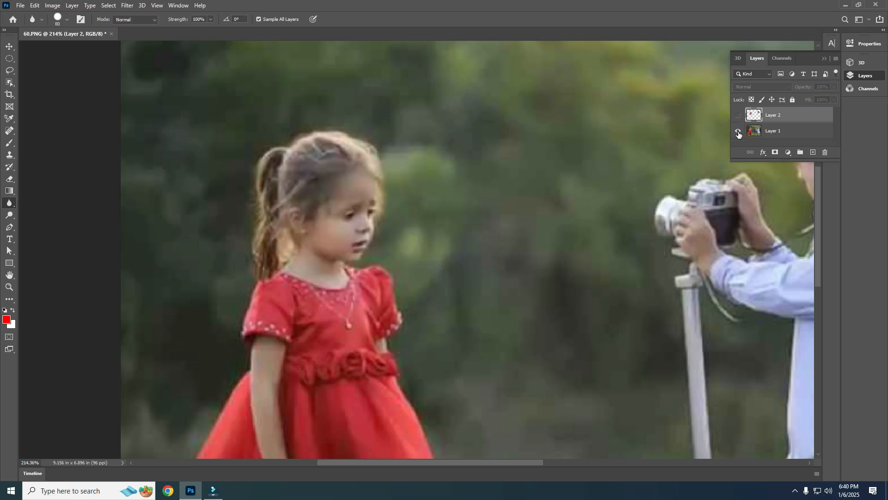
alt+click(738, 132)
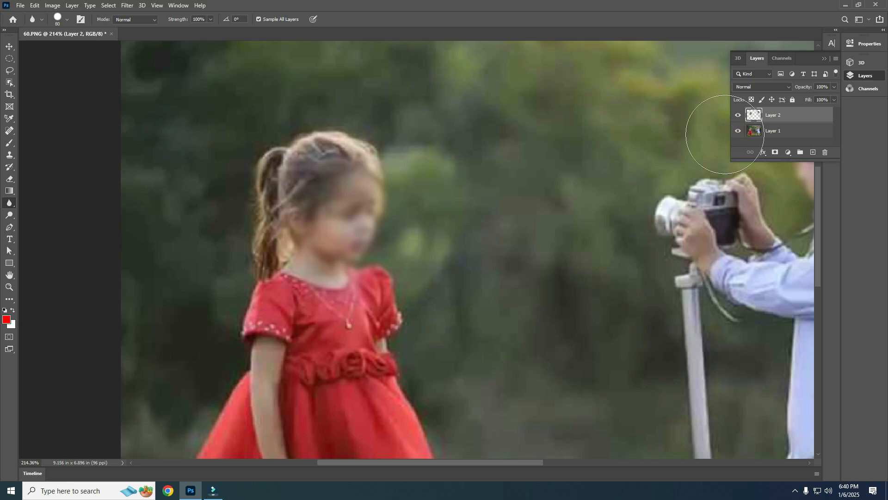
Delete the layer containing the blurred faces, leaving only the original photo layer
alt+scroll(415, 200, down, 3)
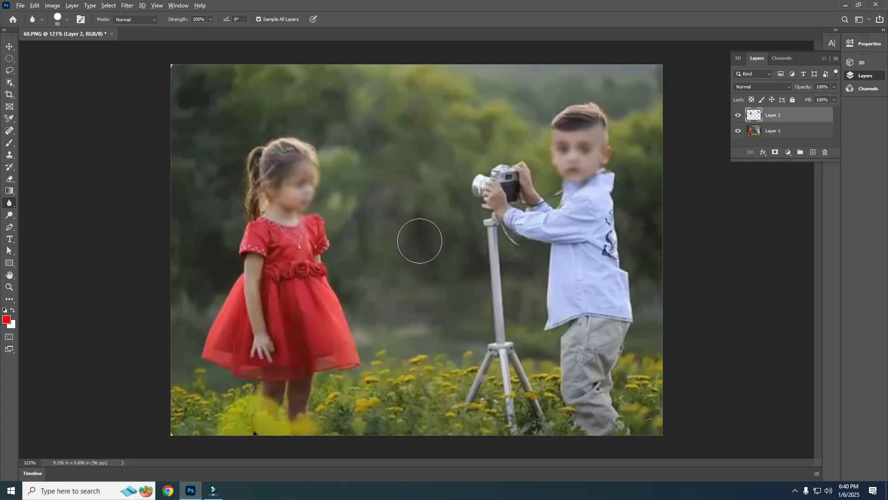
alt+scroll(420, 240, up, 2)
alt+scroll(415, 218, down, 2)
key(Delete)
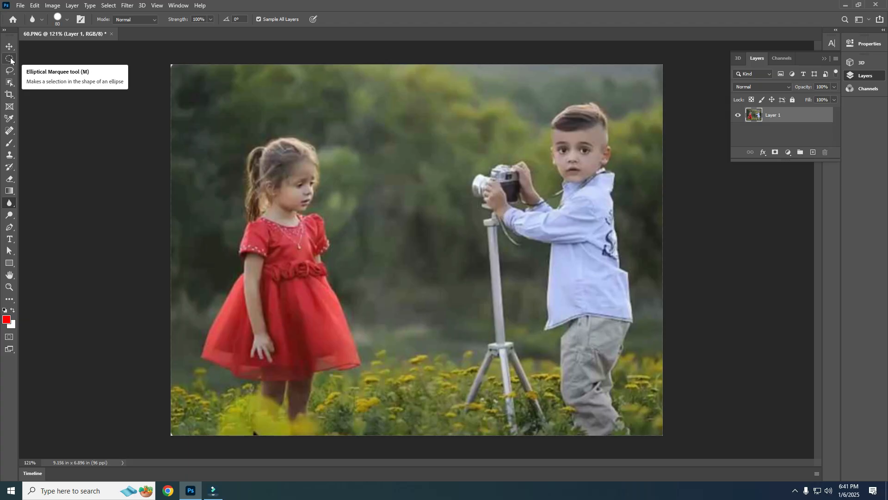
Select both children automatically with Select Subject and invert the selection to cover the background
click(8, 85)
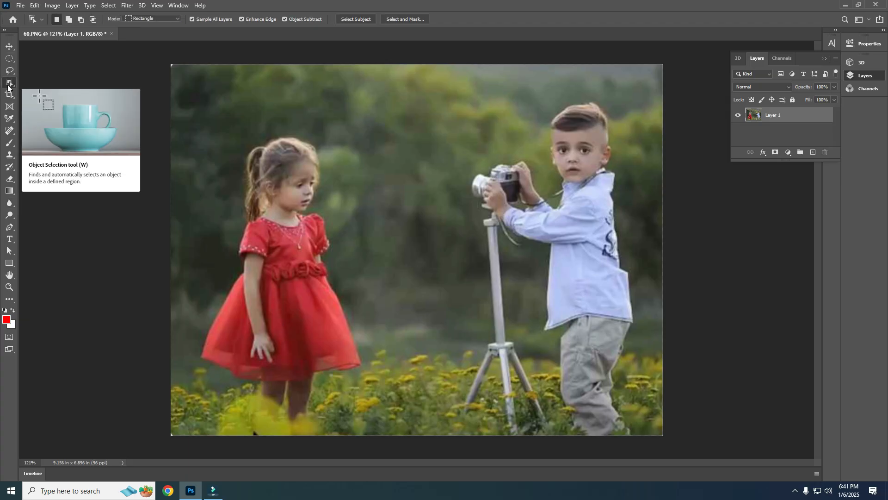
click(360, 19)
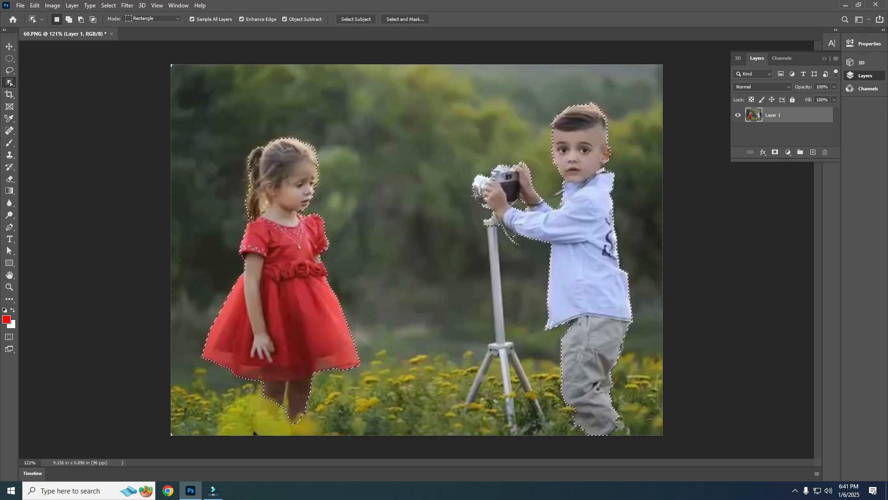
key(ctrl+shift+i)
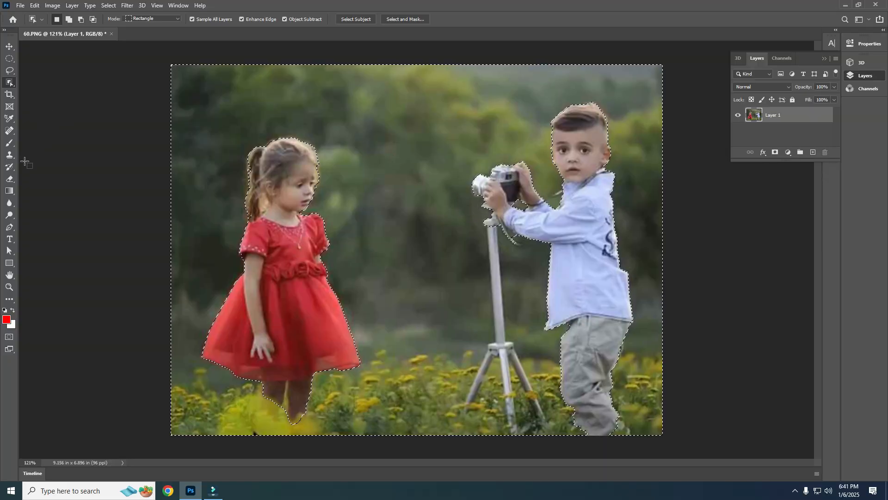
Blur the selected background around the children, including the yellow flowers, the tripod legs and the trees along the upper edge
click(10, 203)
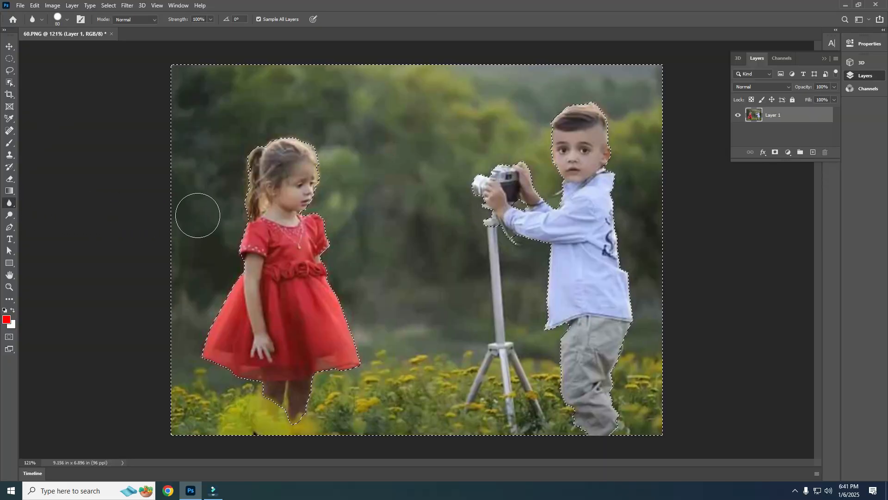
mouse_move(422, 112)
mouse_down()
mouse_move(405, 256)
mouse_move(434, 381)
mouse_move(487, 405)
mouse_up()
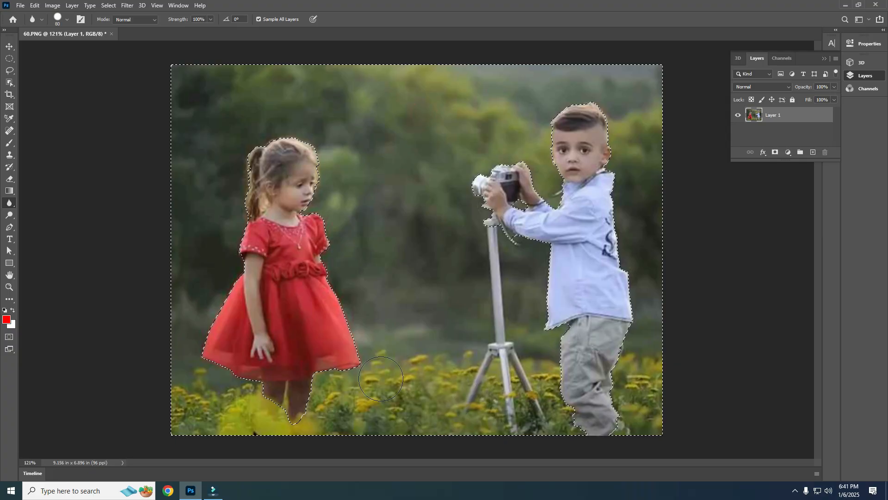
mouse_move(385, 375)
mouse_down()
mouse_move(529, 372)
mouse_move(500, 381)
mouse_up()
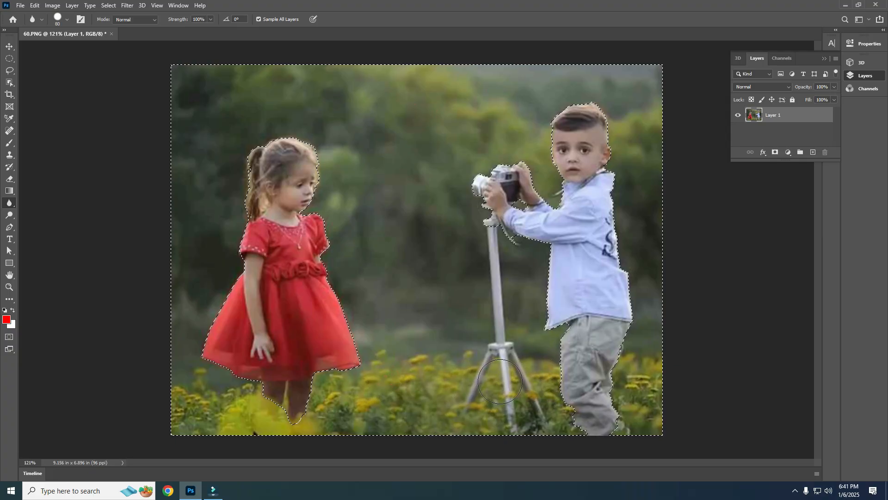
drag(643, 345, 624, 418)
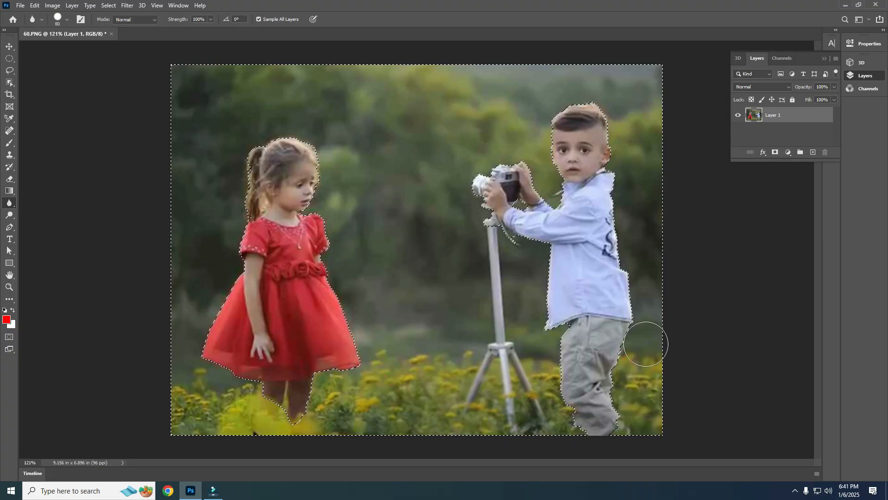
drag(420, 340, 356, 388)
mouse_move(324, 81)
mouse_down()
mouse_move(174, 83)
mouse_move(495, 88)
mouse_up()
Set the Blur brush's size to 64 px and reduce its hardness to the minimum
click(66, 21)
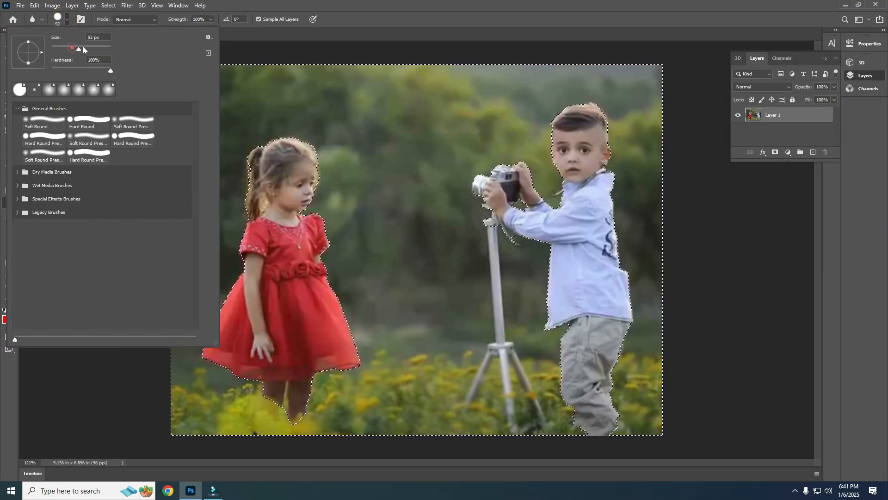
drag(84, 46, 70, 46)
mouse_move(110, 70)
mouse_down()
mouse_move(46, 70)
mouse_move(109, 76)
mouse_up()
drag(75, 73, 115, 76)
drag(109, 71, 53, 73)
click(245, 34)
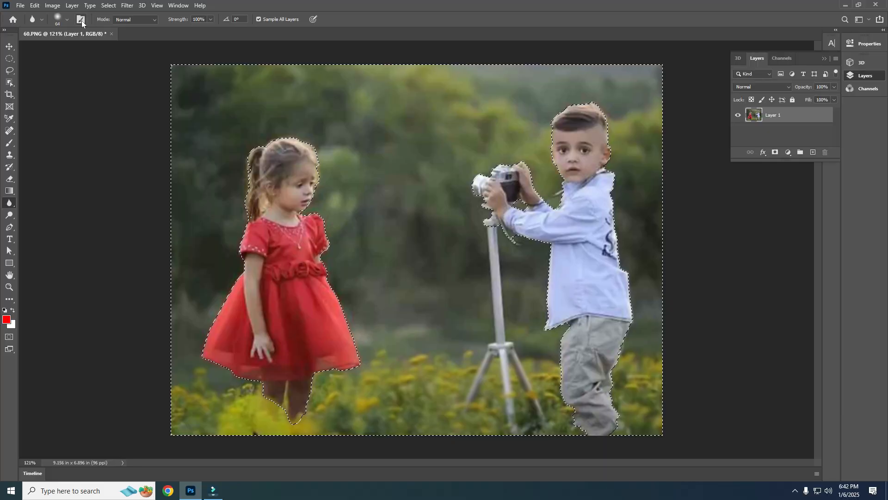
Review the Blur tool's blending modes while keeping Normal, and try 58% strength before restoring it to 100%
click(135, 21)
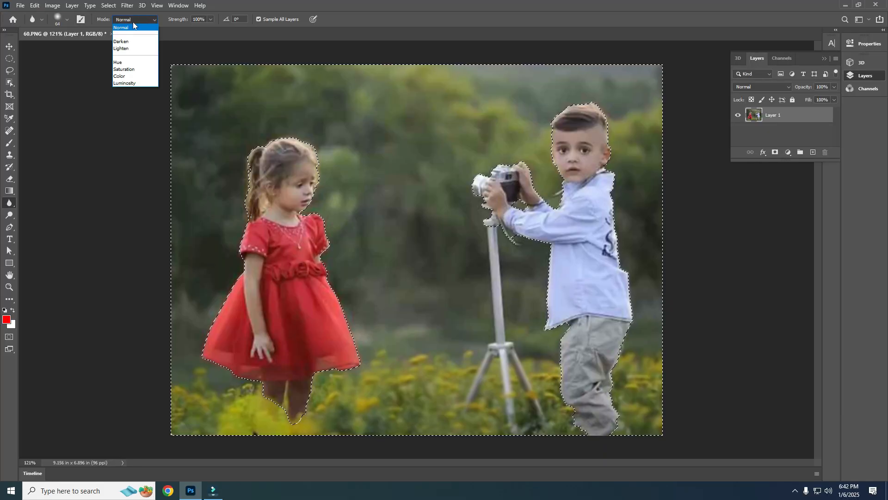
click(133, 23)
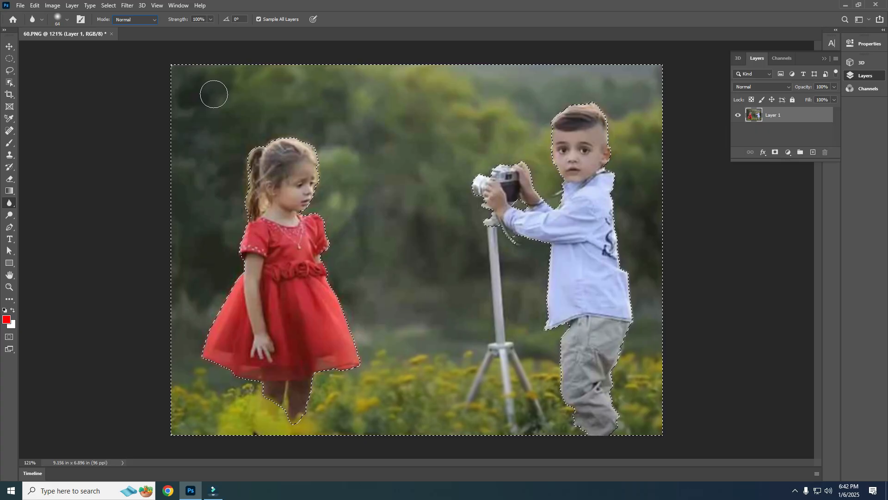
click(153, 19)
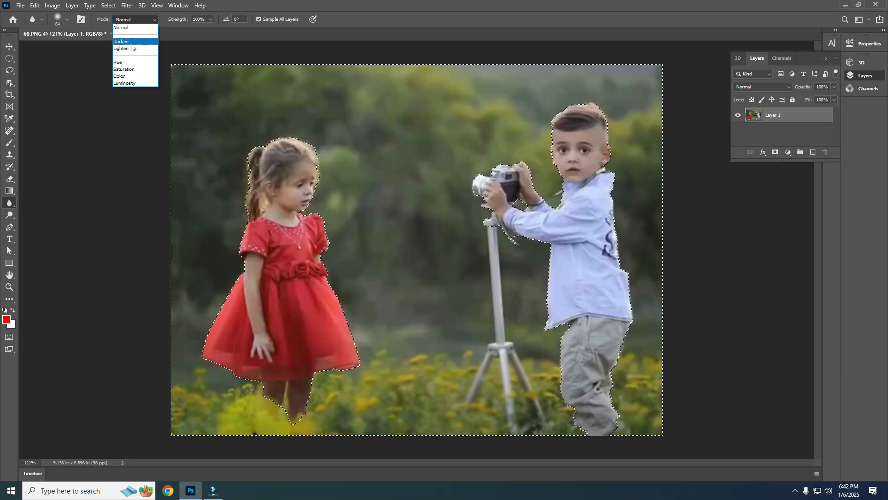
click(173, 30)
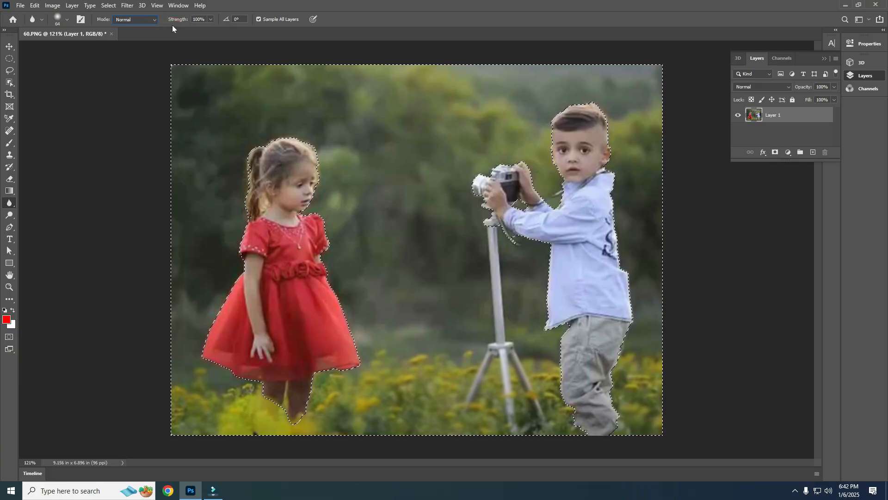
click(210, 19)
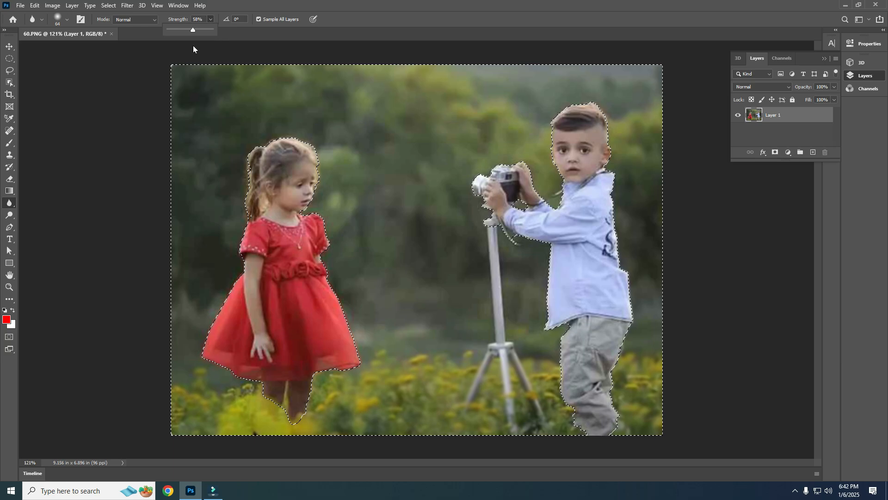
click(214, 29)
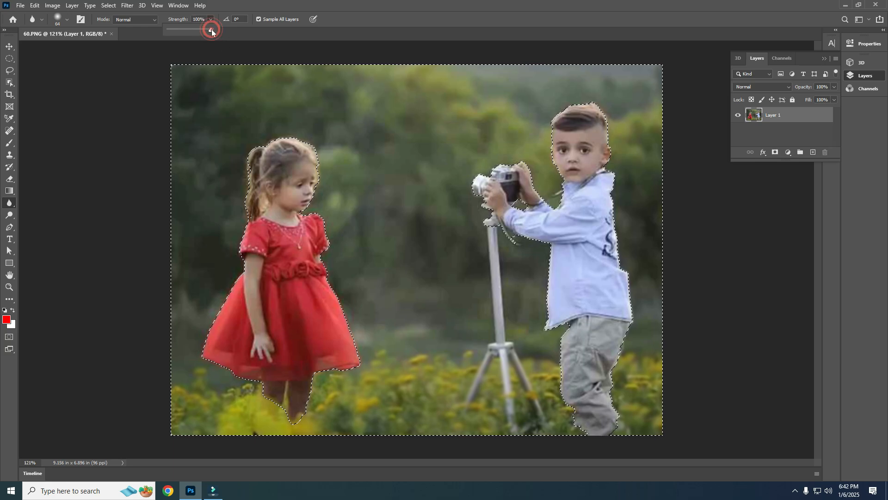
Try a blur stroke across the girl's face and set the Blur tool's strength to 55%, keeping Sample All Layers on
mouse_move(255, 167)
mouse_down()
mouse_move(292, 182)
mouse_move(296, 175)
mouse_up()
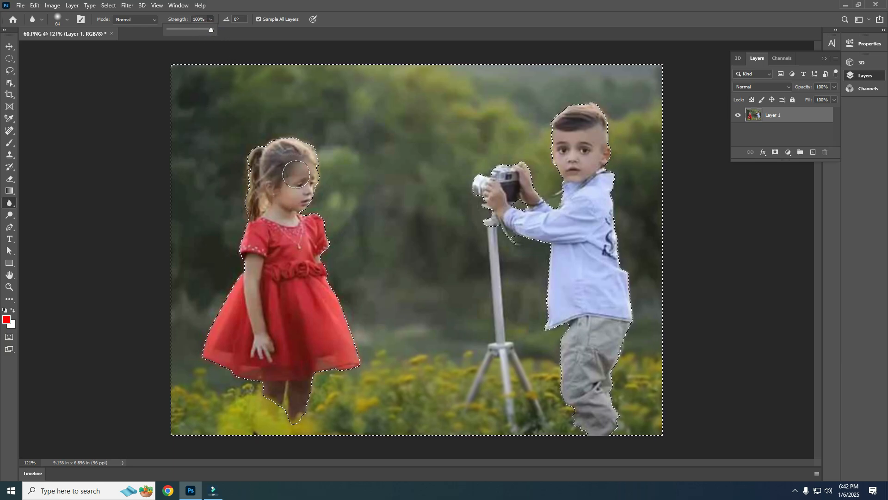
click(211, 30)
click(259, 20)
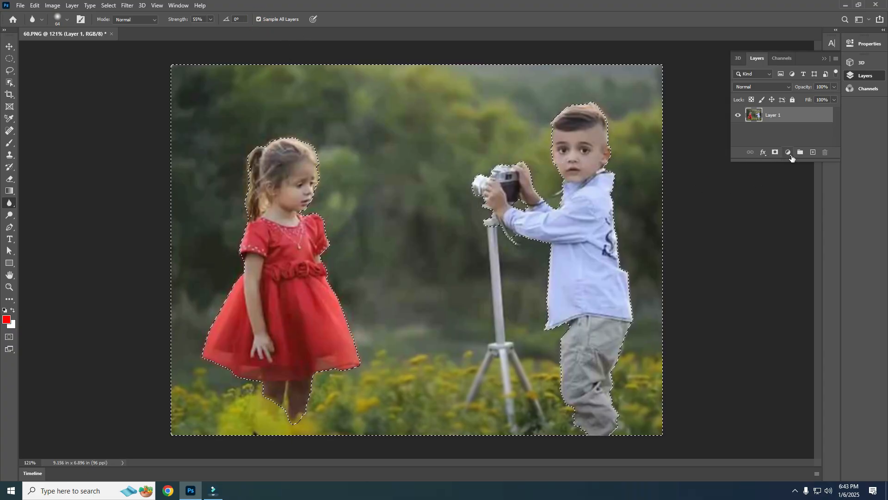
Add an empty layer above the photo and try blurring the boy's face, switching Sample All Layers off and back on
click(813, 153)
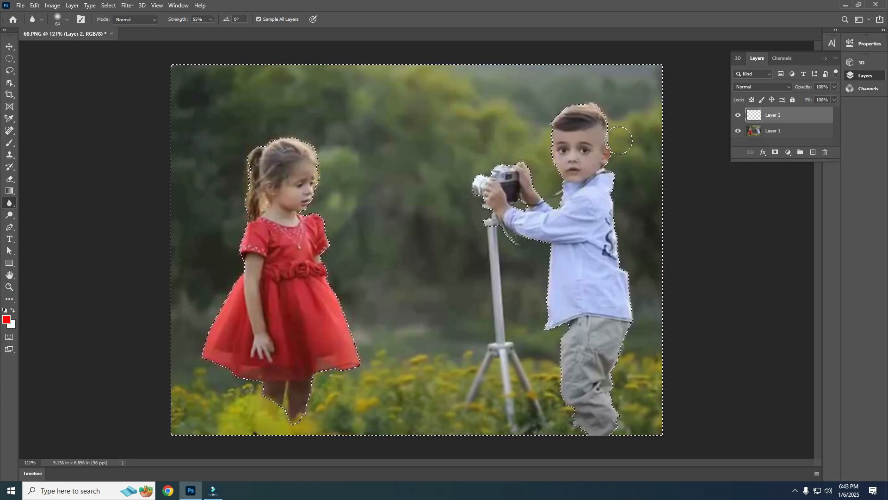
drag(567, 138, 594, 136)
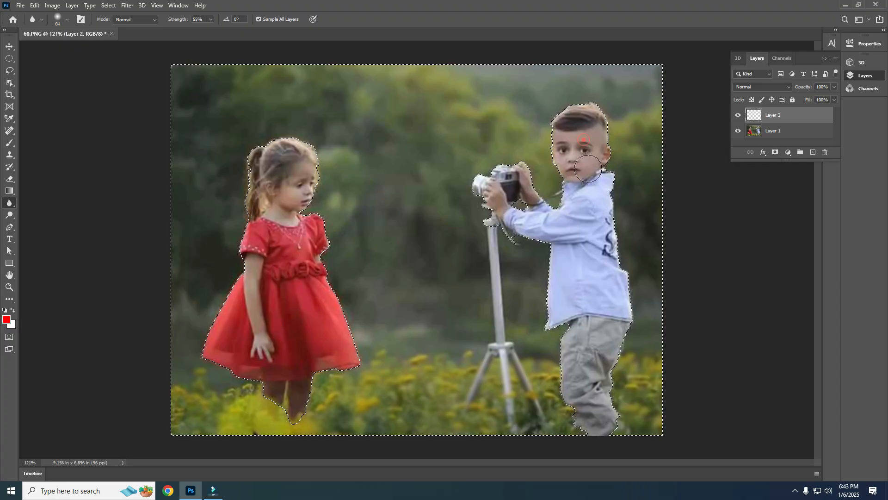
click(259, 20)
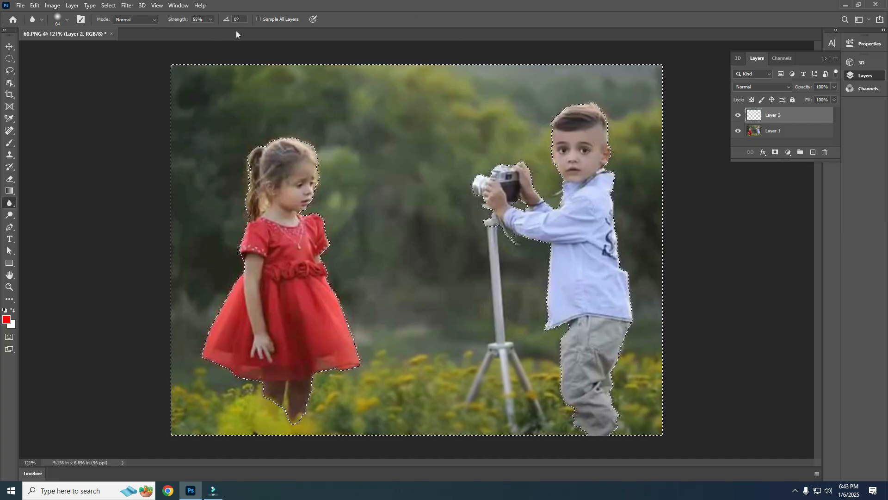
click(259, 19)
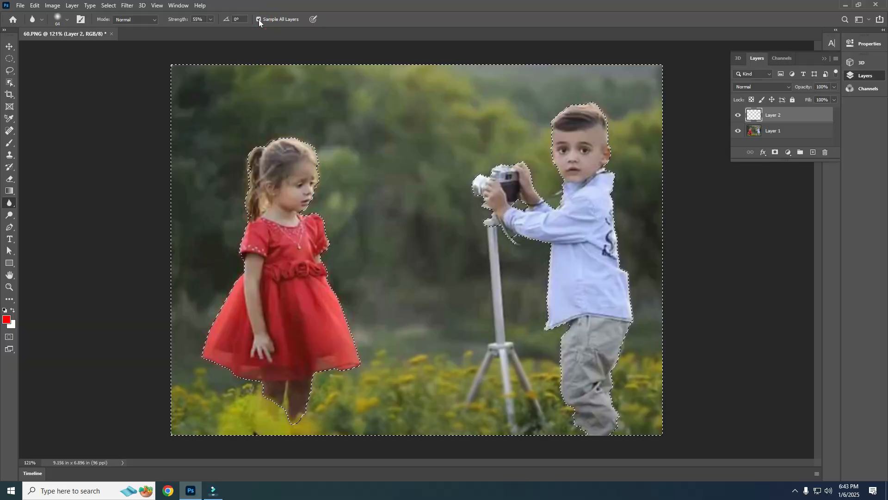